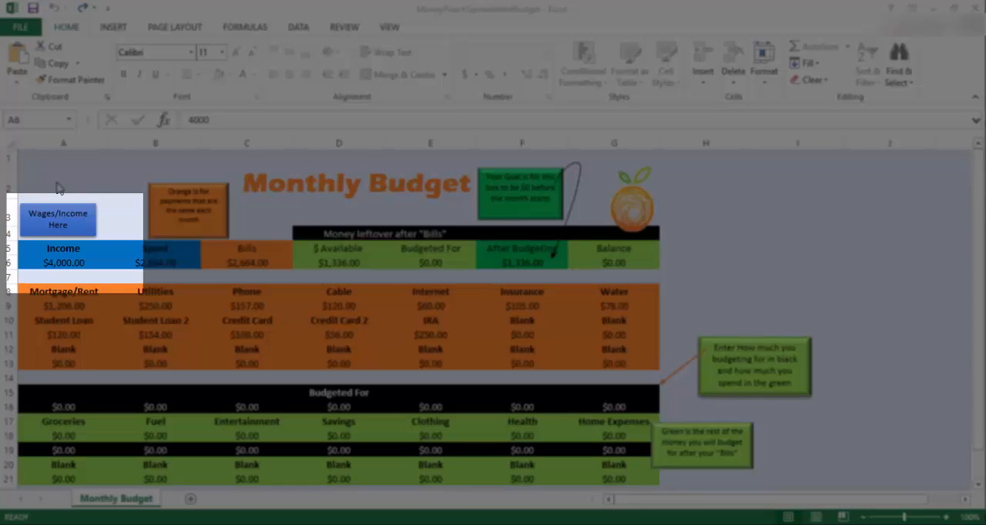
# - Set the monthly Income amount in cell A6 to 4500
pyautogui.click(61, 263)
pyautogui.write('4500')
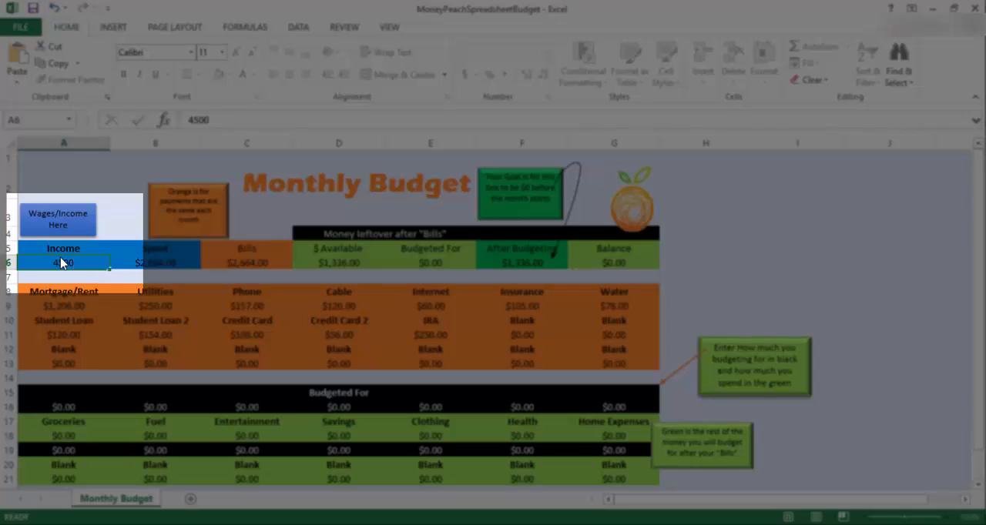
pyautogui.press('Return')
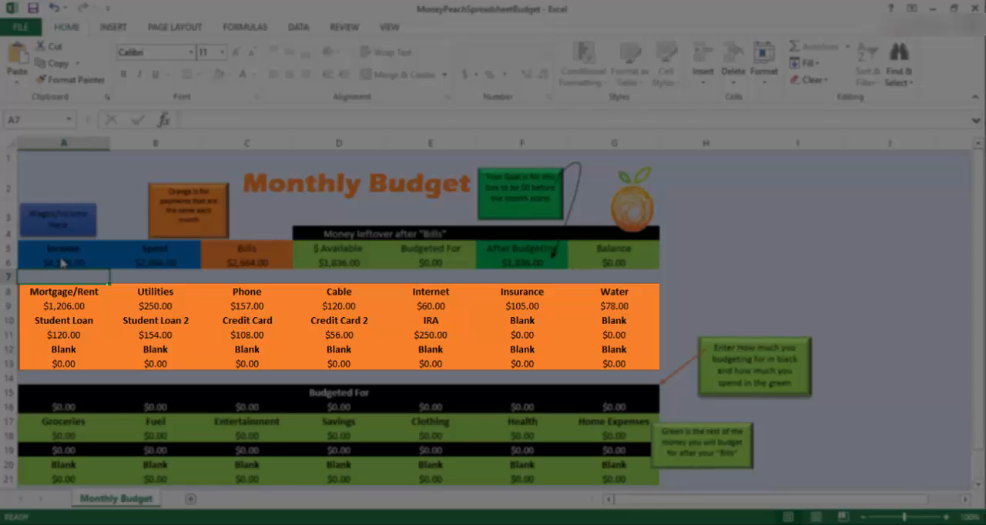
# - Update the fixed bills in row 9: Mortgage/Rent 1300, Utilities 225, Phone 160 and Cable 150
pyautogui.click(64, 305)
pyautogui.write('1300')
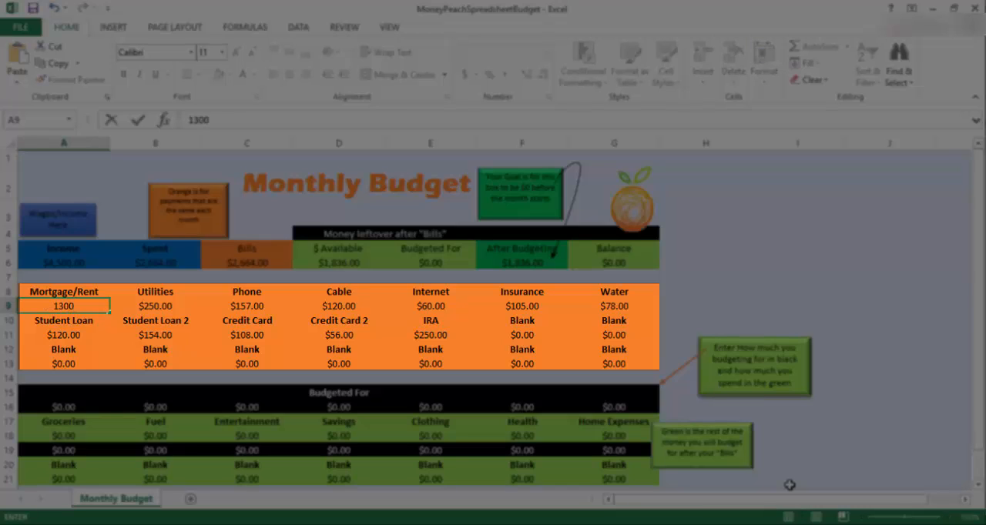
pyautogui.press('Tab')
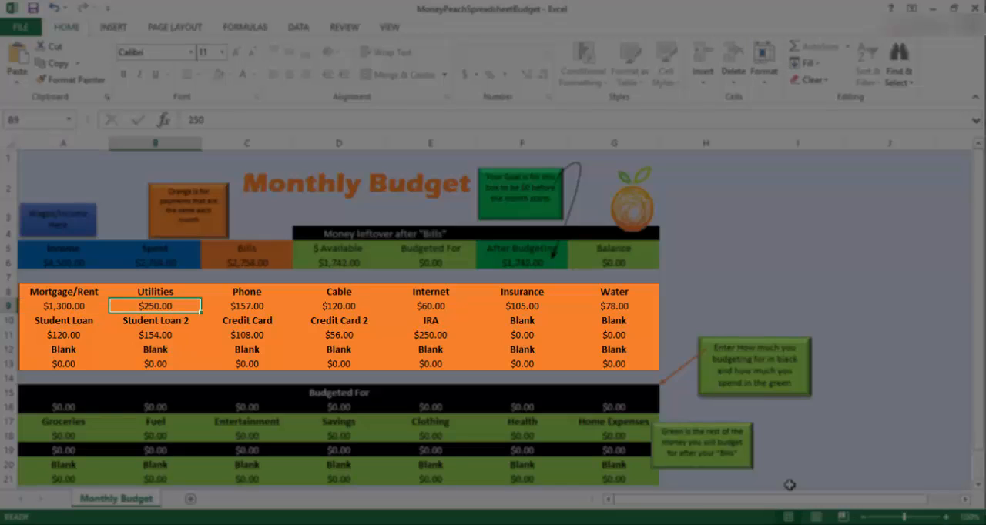
pyautogui.write('225')
pyautogui.press('Tab')
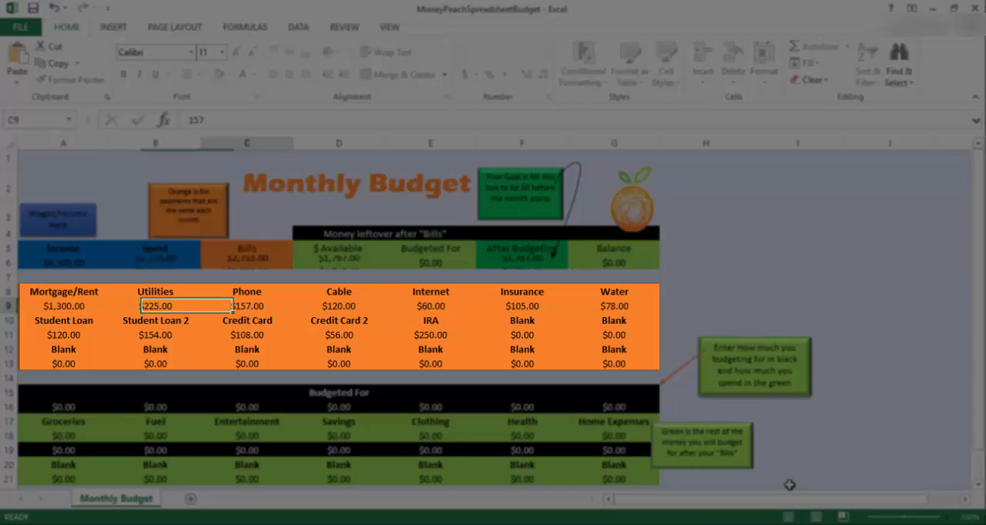
pyautogui.write('160')
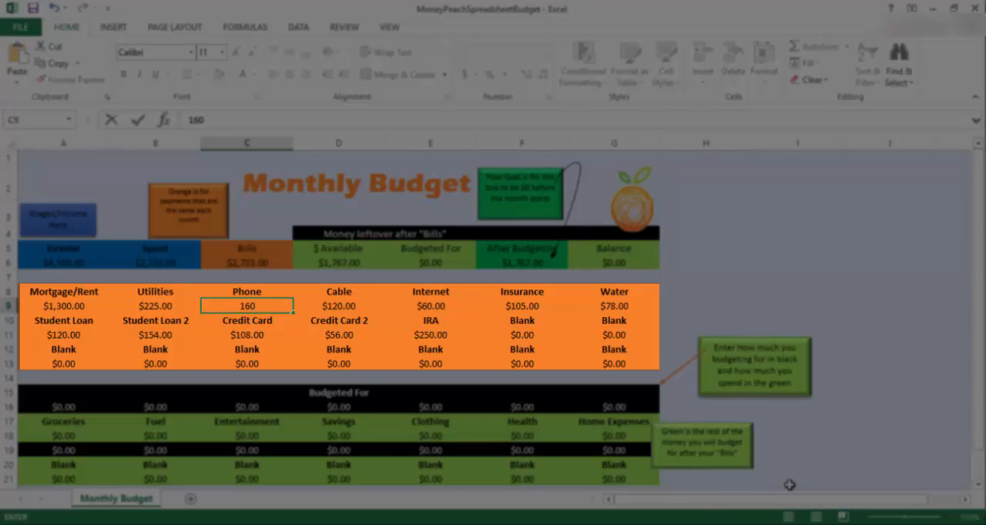
pyautogui.press('Tab')
pyautogui.write('150')
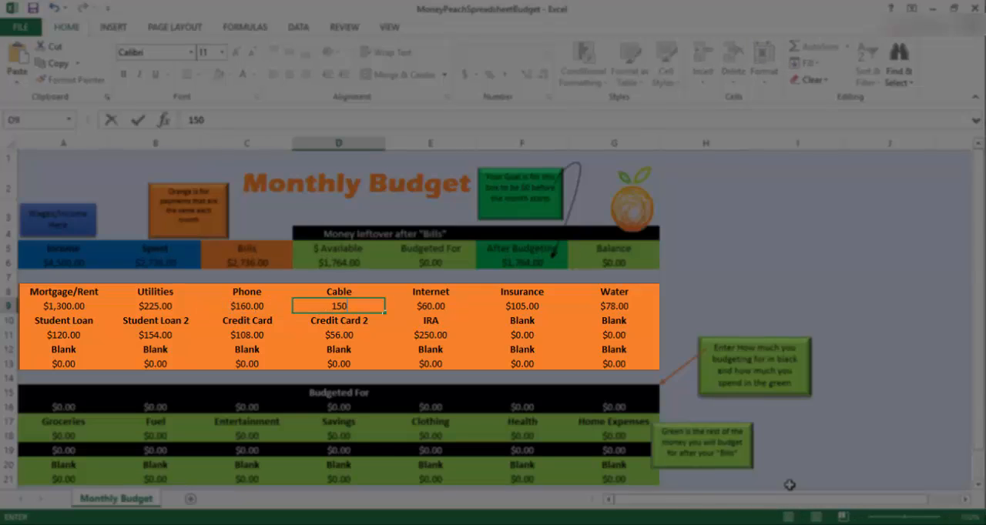
pyautogui.press('Tab')
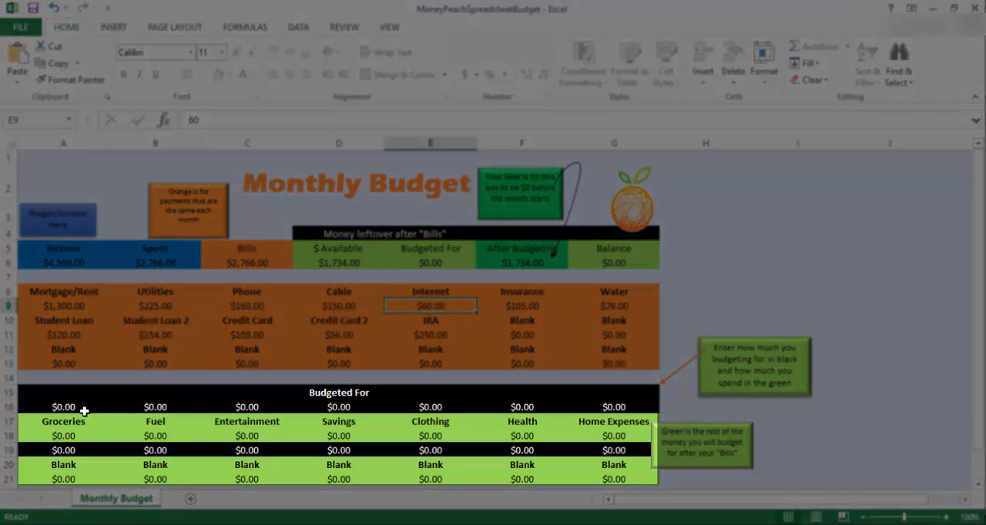
# - Enter the Budgeted For amounts in row 16: Groceries 600, Fuel 300 and Entertainment 150
pyautogui.click(79, 410)
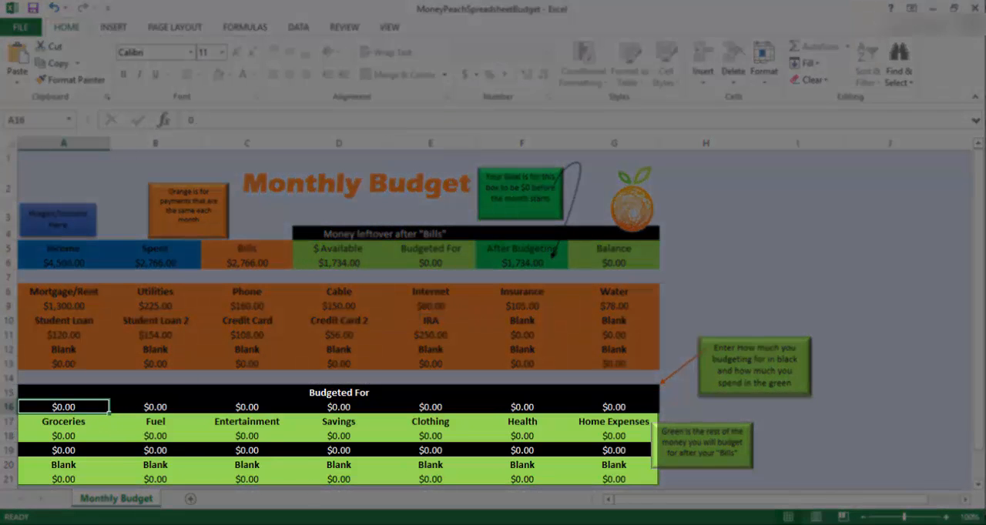
pyautogui.write('600')
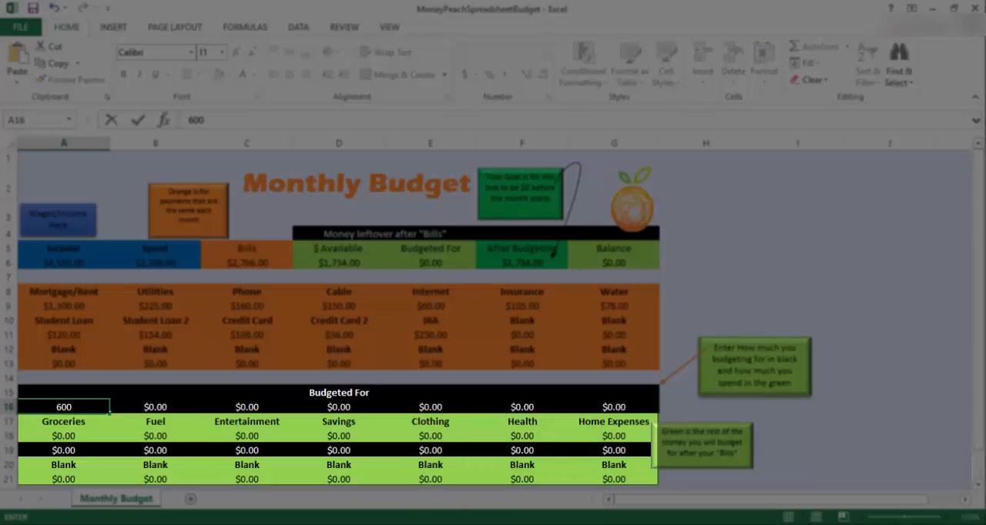
pyautogui.press('Tab')
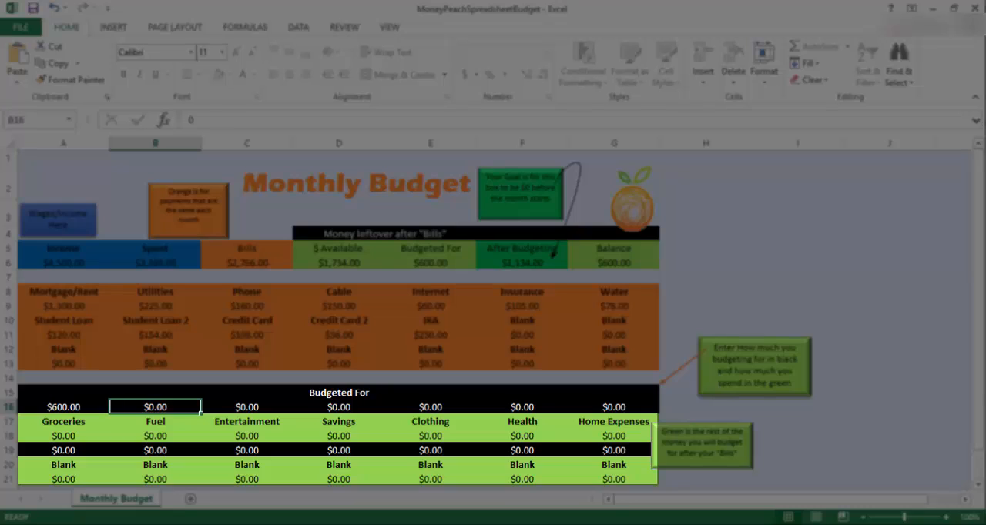
pyautogui.write('300')
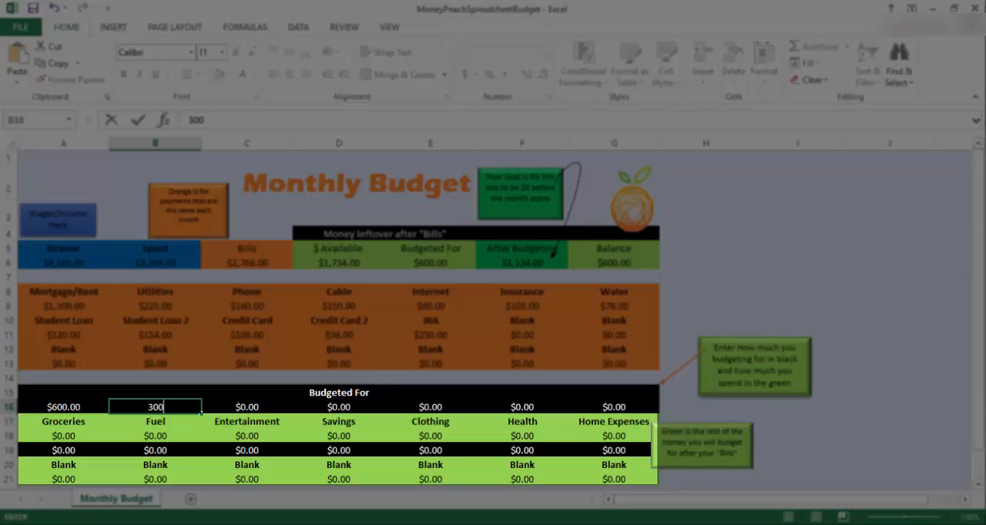
pyautogui.press('Tab')
pyautogui.write('150')
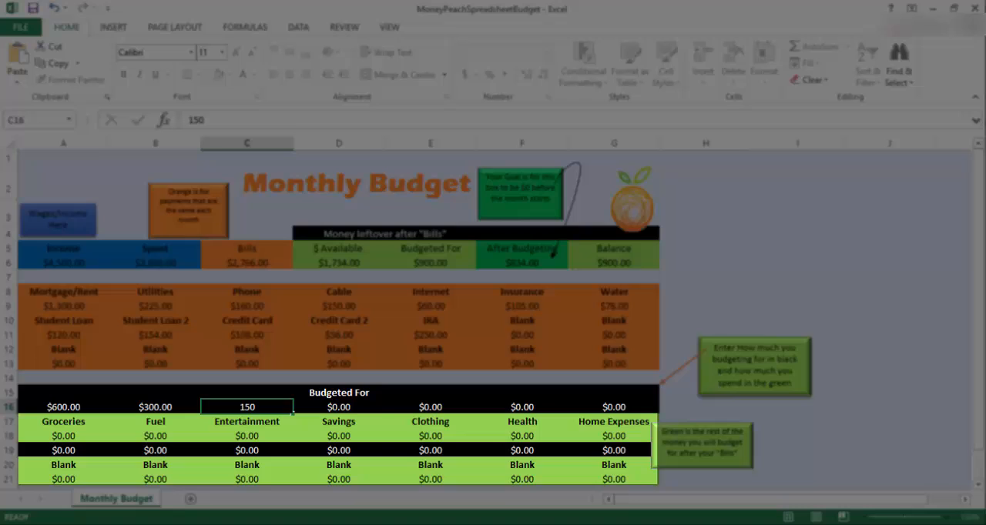
pyautogui.press('Tab')
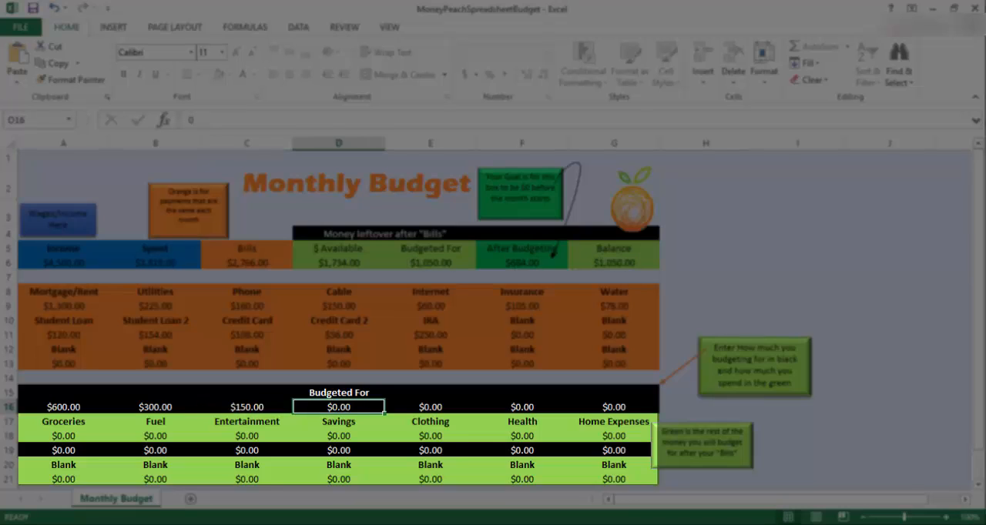
# - Budget 250 for Savings, 100 for Clothing, 200 for Health and 150 for Home Expenses in row 16
pyautogui.write('250')
pyautogui.press('Tab')
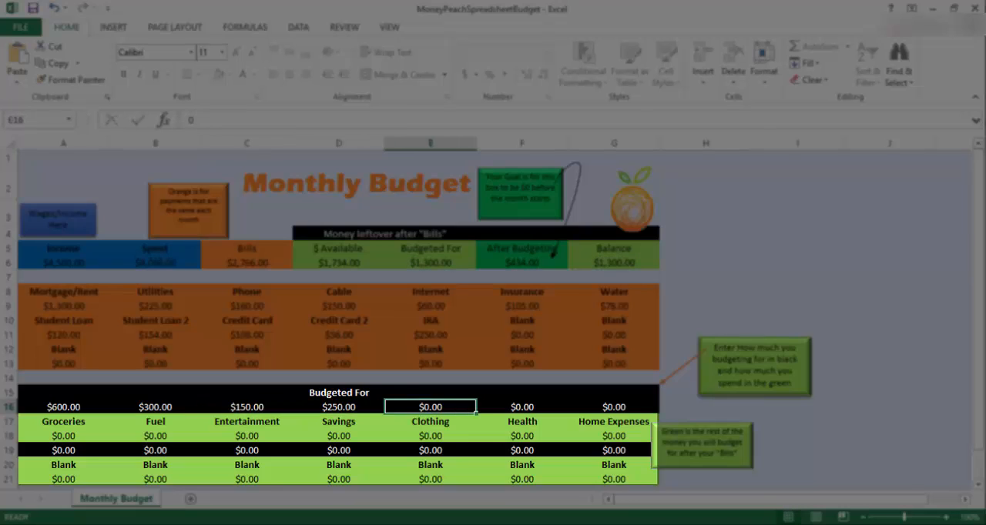
pyautogui.write('100')
pyautogui.press('Tab')
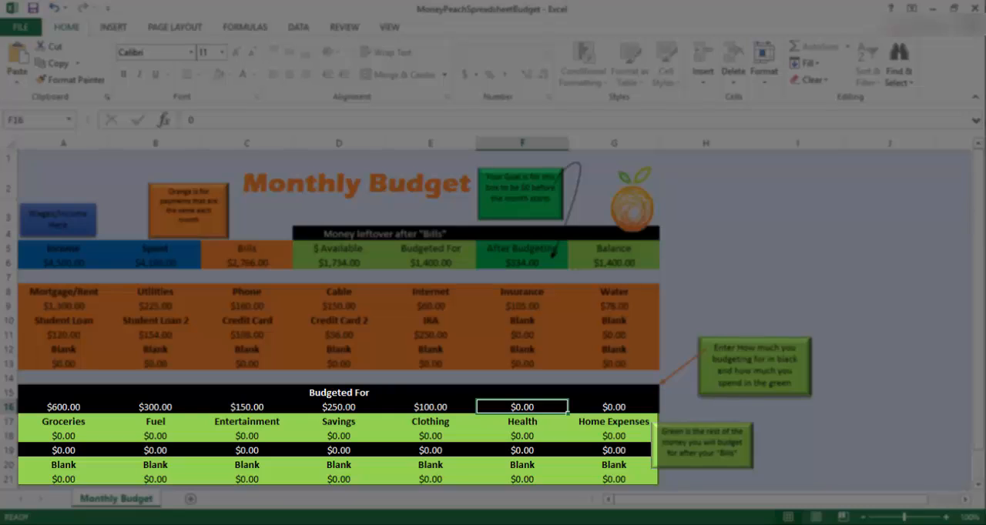
pyautogui.write('200')
pyautogui.press('Tab')
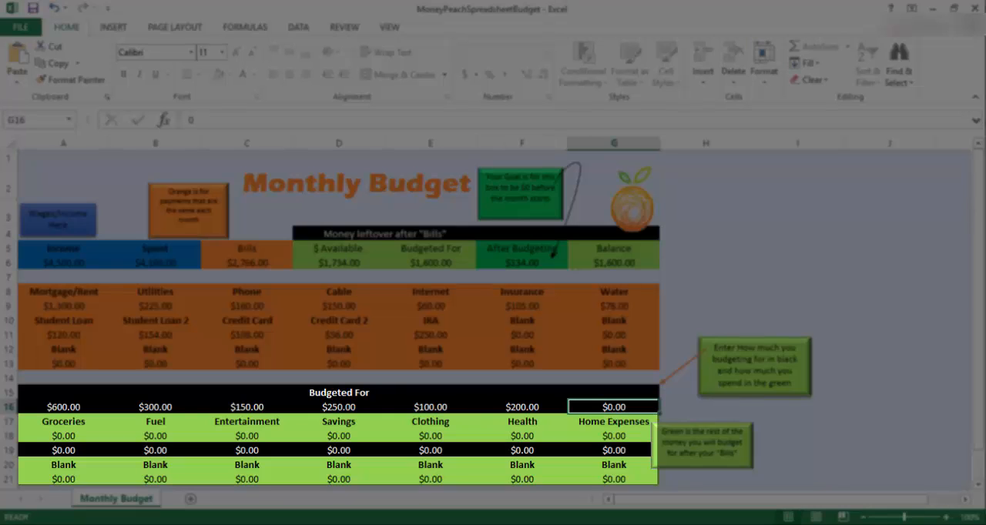
pyautogui.write('150')
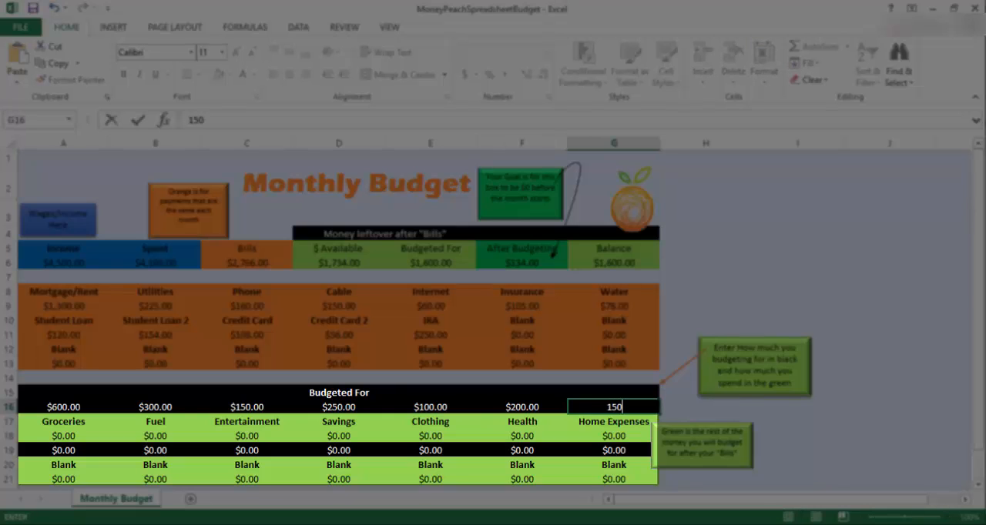
pyautogui.press('Return')
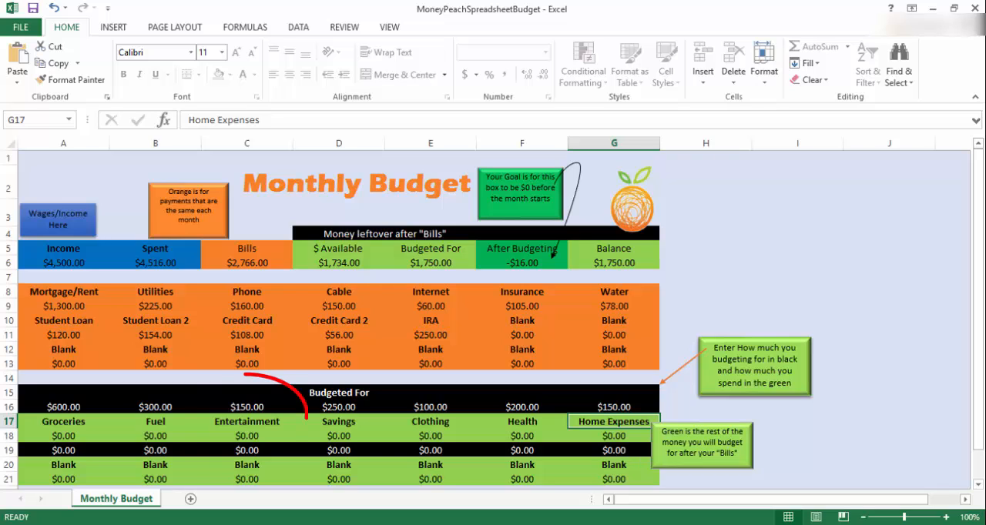
# - Reduce the Entertainment budget in cell C16 to 134
pyautogui.click(243, 402)
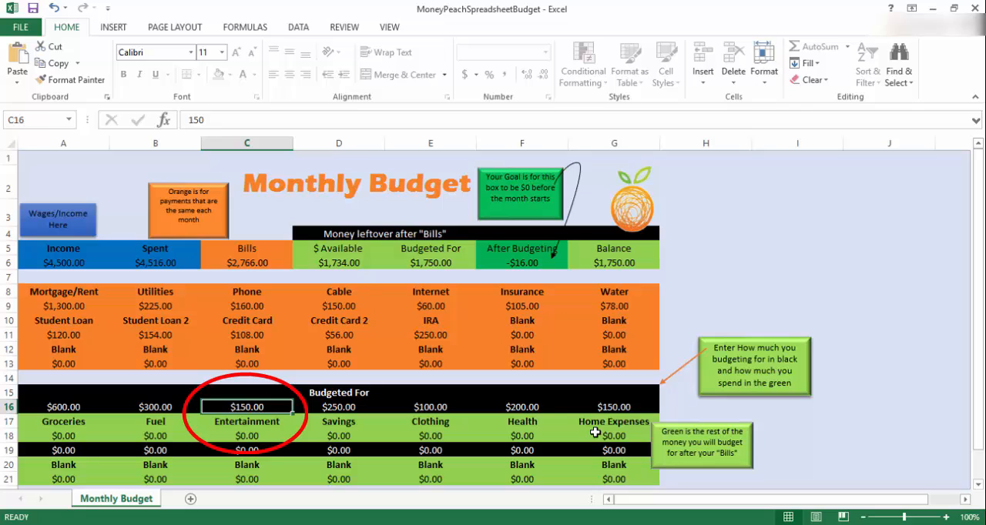
pyautogui.write('134')
pyautogui.press('Return')
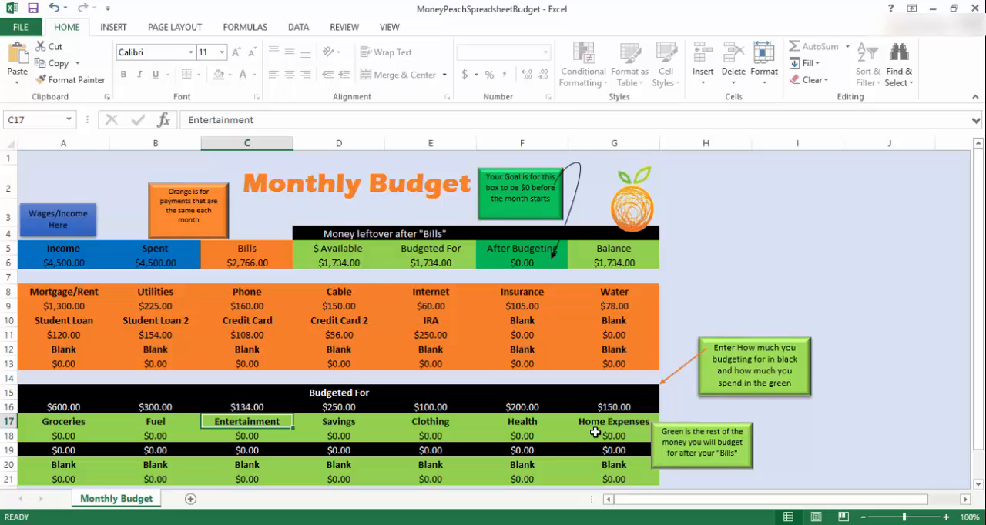
# - Record the amounts spent in the green row 18: 125 for Groceries and 49.17 for Fuel
pyautogui.click(67, 437)
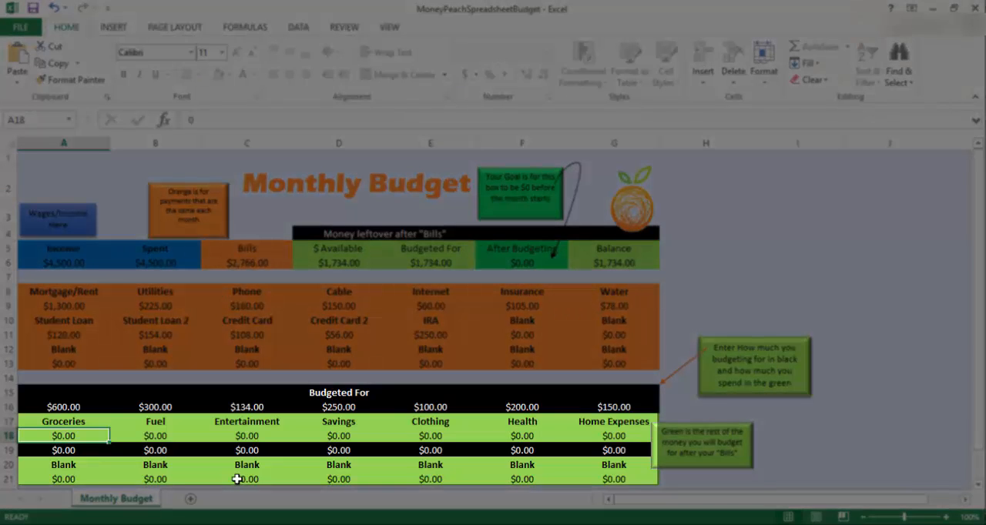
pyautogui.write('125')
pyautogui.press('Return')
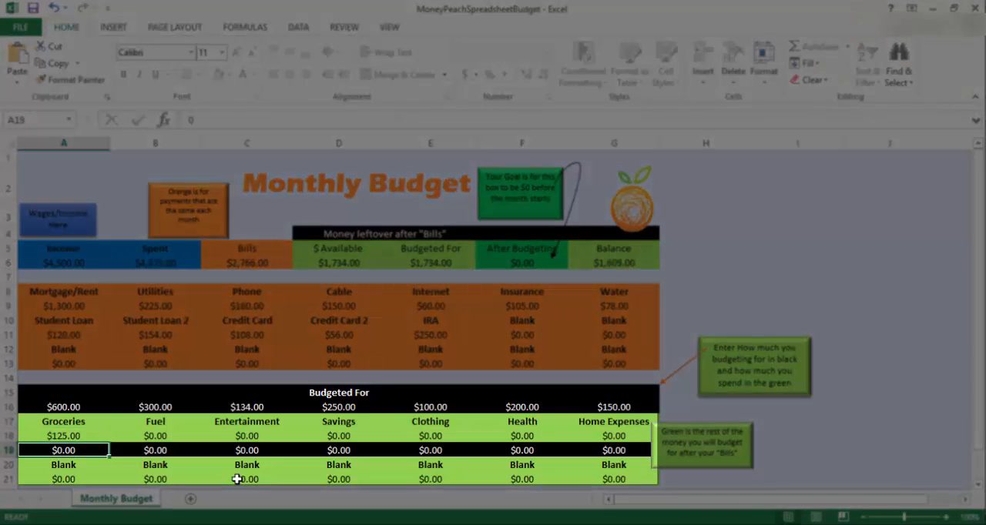
pyautogui.press('Up')
pyautogui.press('Right')
pyautogui.write('49')
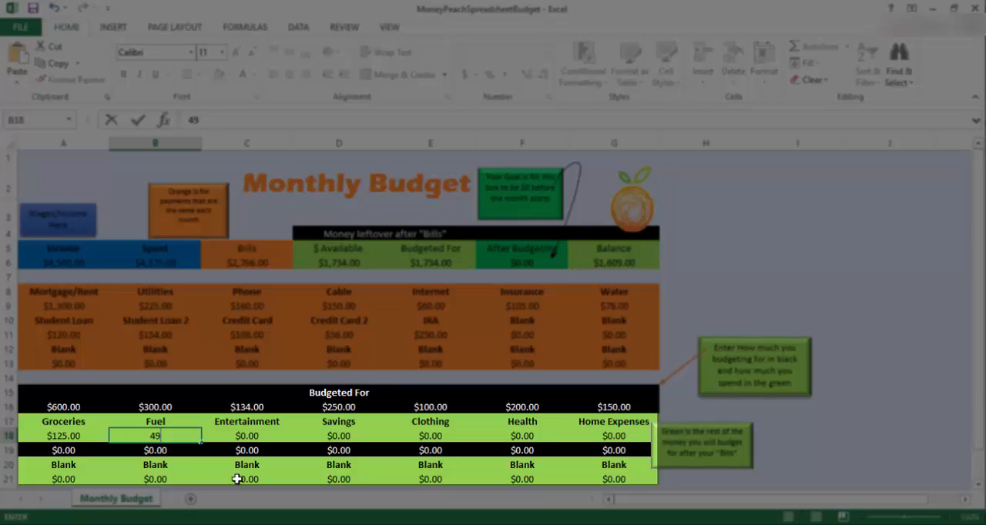
pyautogui.write('.17')
pyautogui.press('Return')
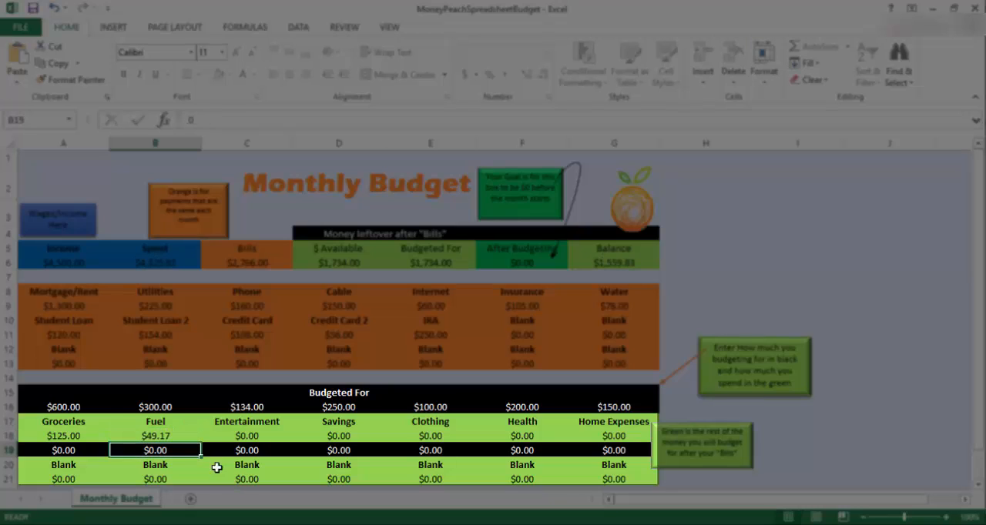
# - Add a second grocery purchase to cell A18 by turning its entry into the formula =125+182.16
pyautogui.click(78, 436)
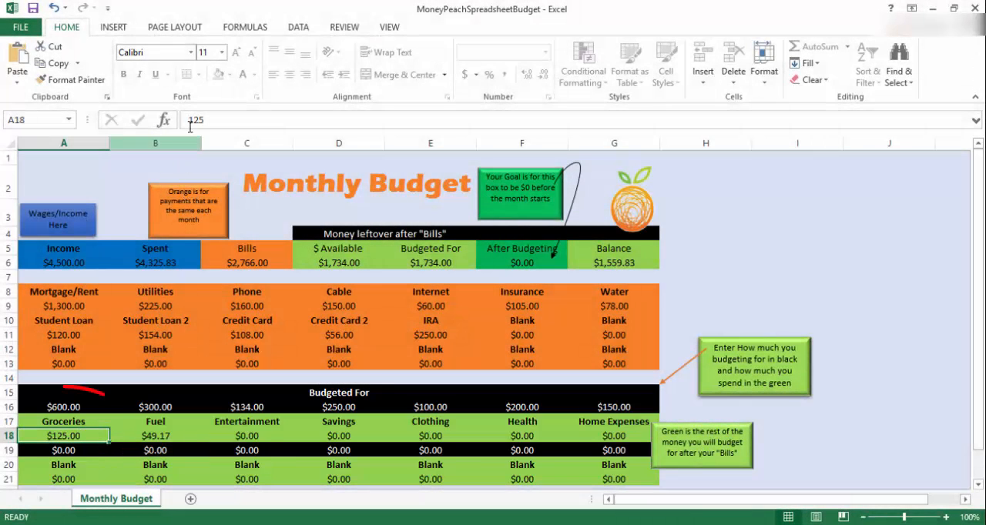
pyautogui.click(191, 121)
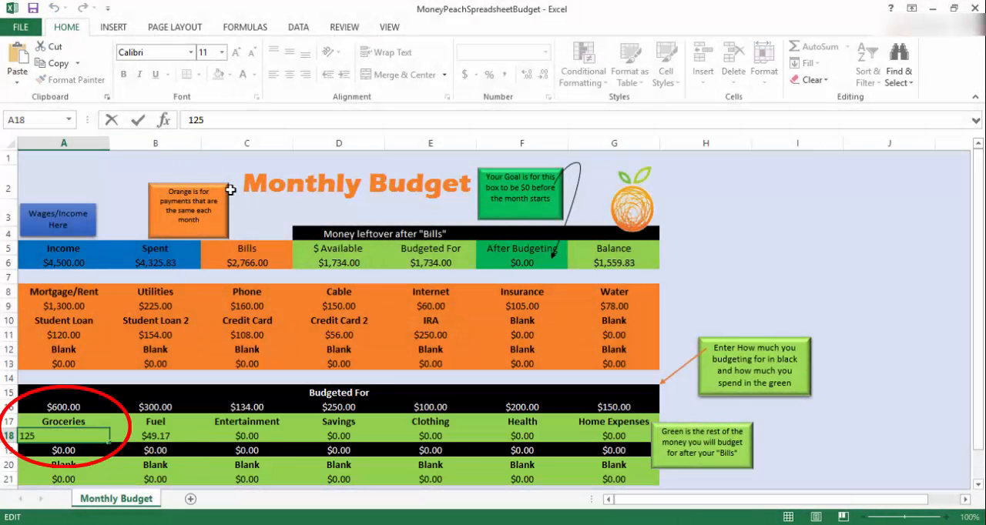
pyautogui.write('=')
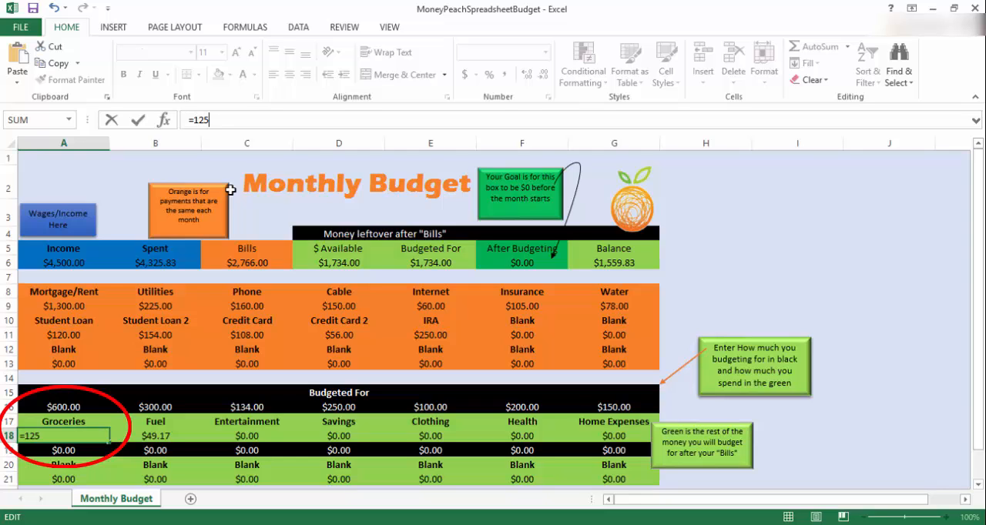
pyautogui.write('+182.16')
pyautogui.press('Return')
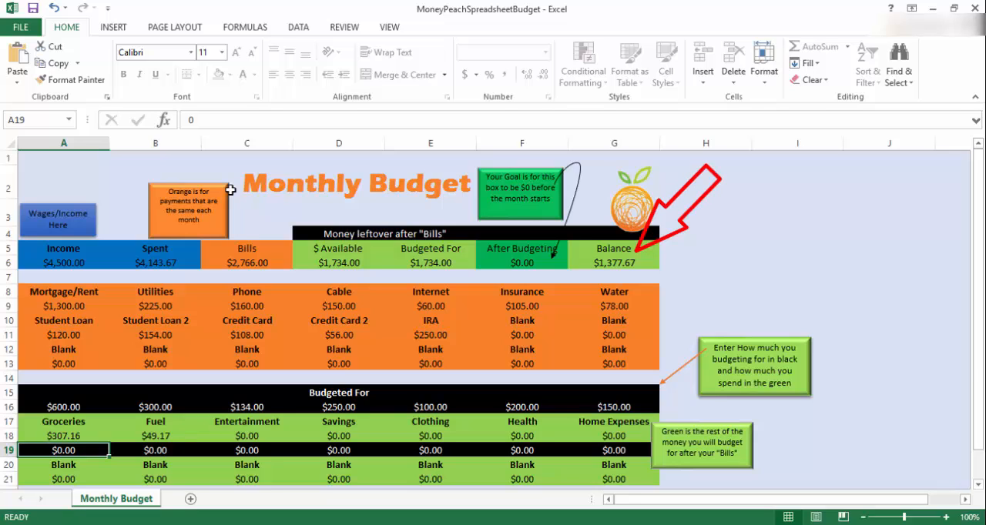
# - Record 120 as the amount spent on Entertainment in cell C18
pyautogui.click(227, 437)
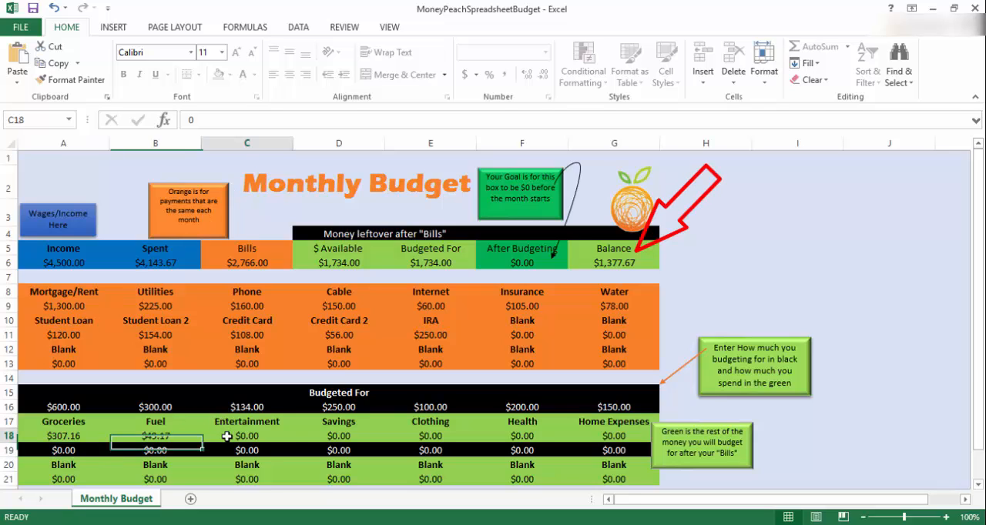
pyautogui.write('15')
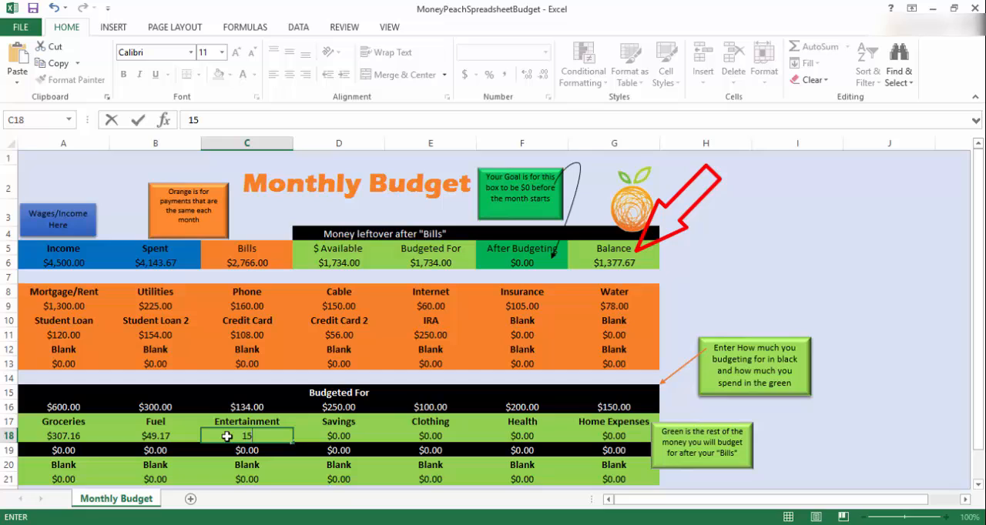
pyautogui.press('BackSpace')
pyautogui.write('20')
pyautogui.press('Return')
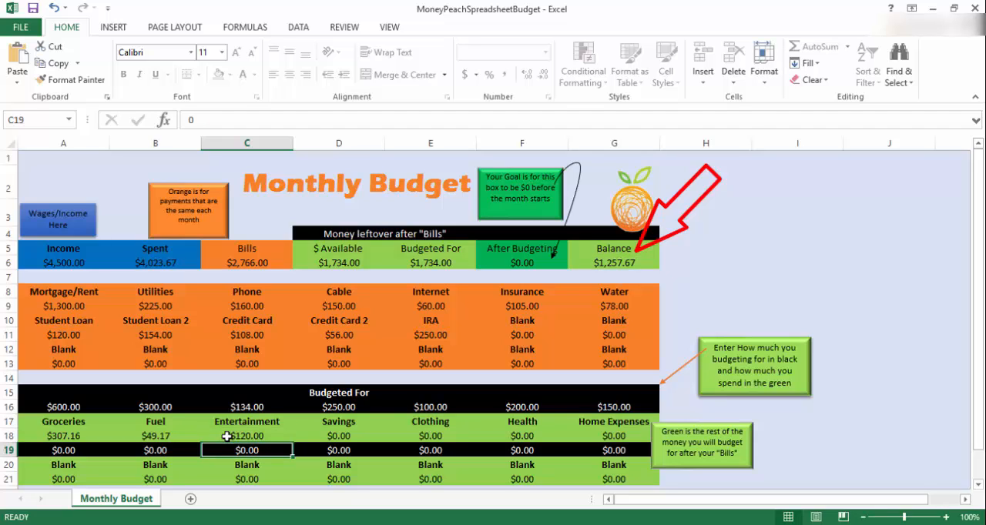